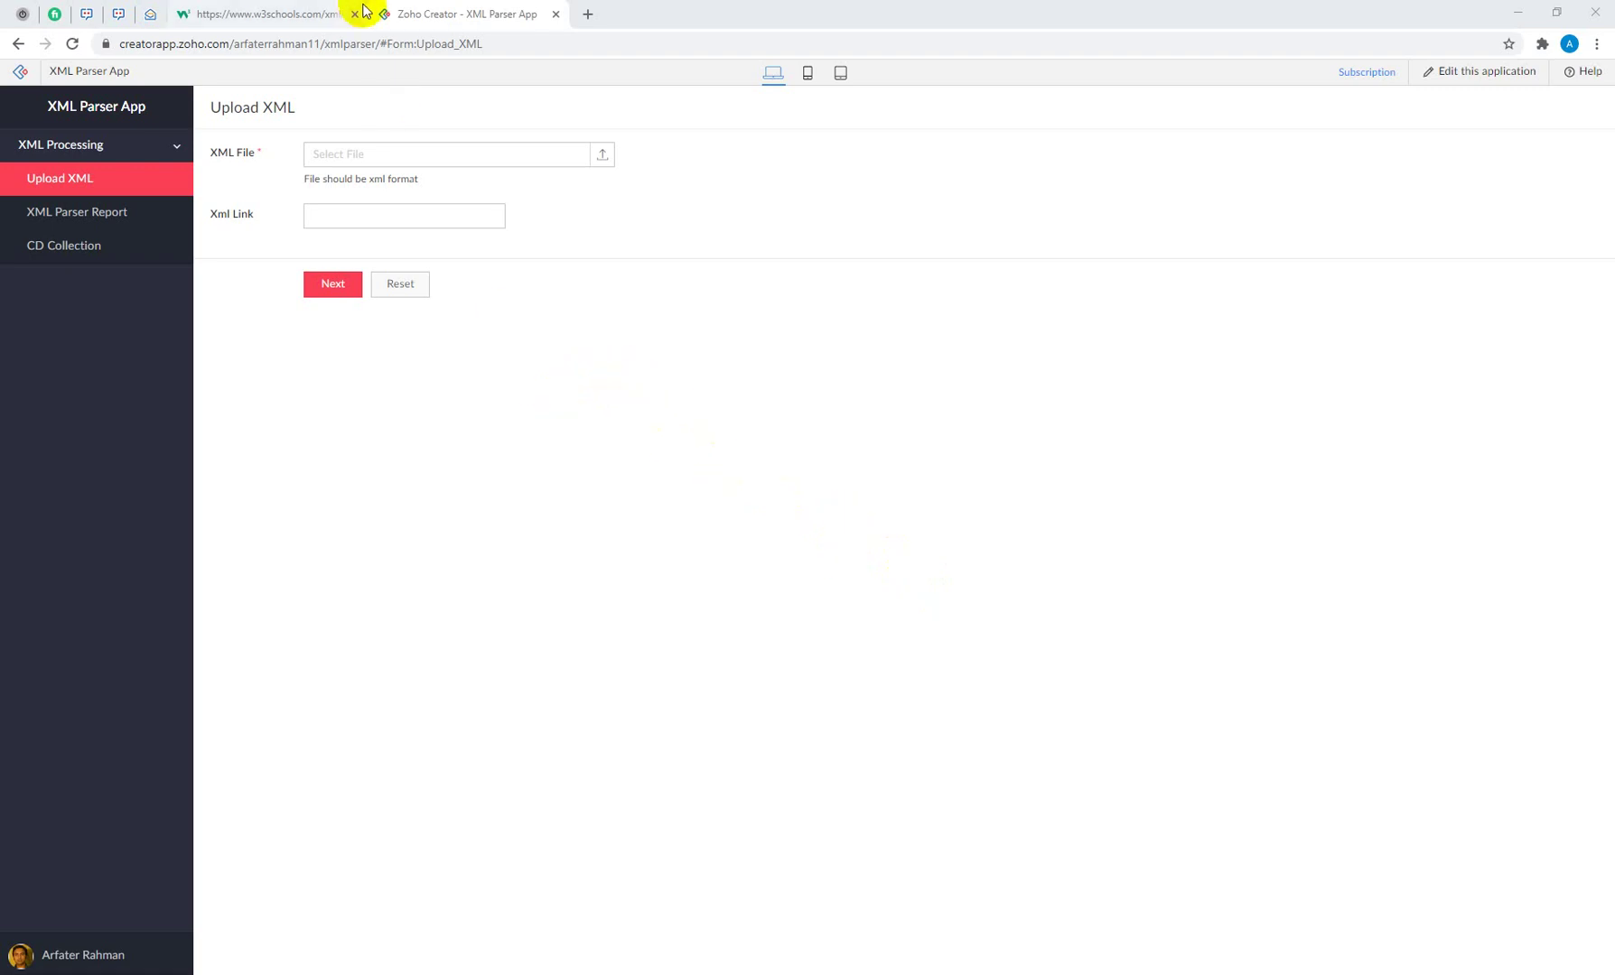
Switch to the w3schools tab showing the sample cd_catalog.xml file.
click(306, 15)
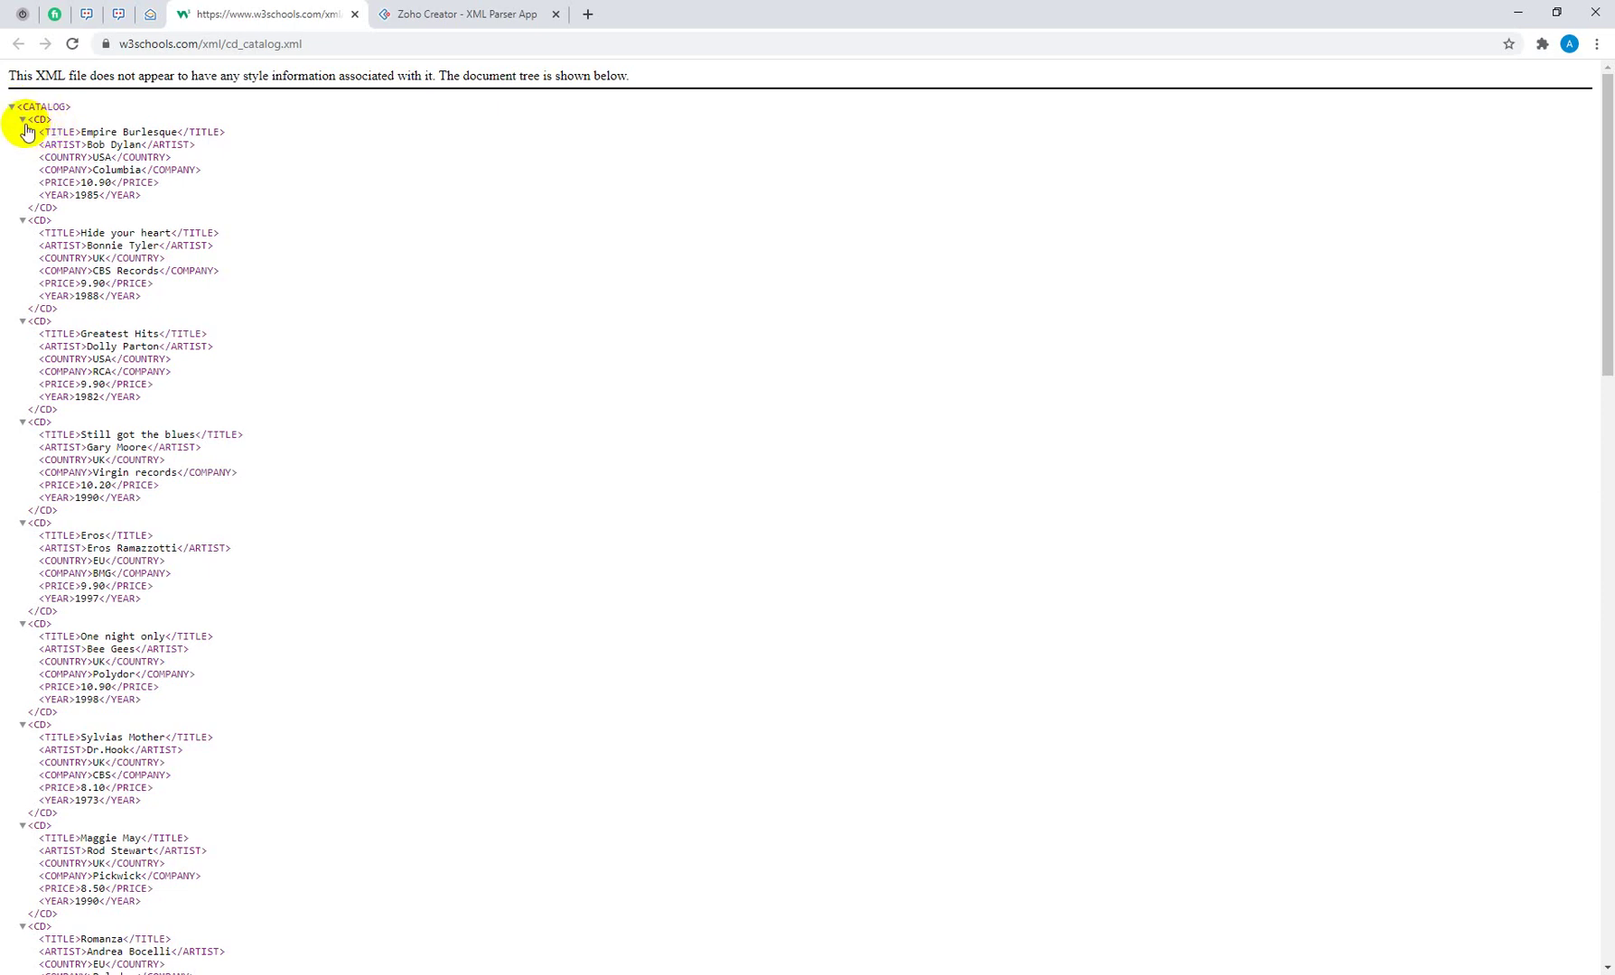
click(23, 121)
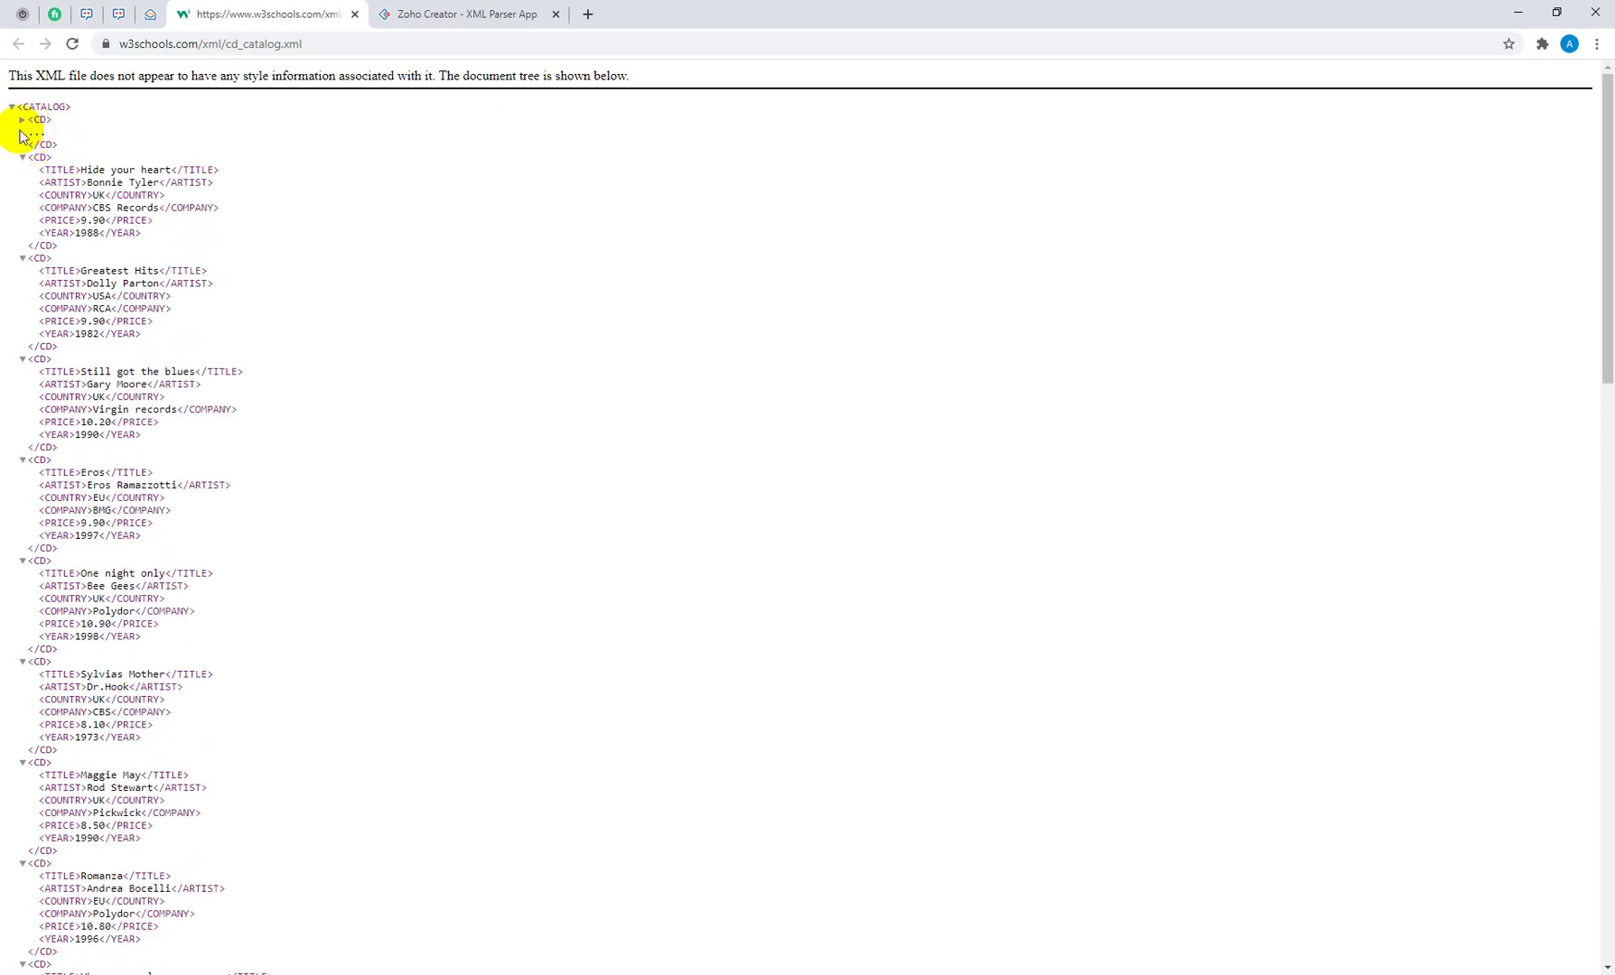
click(22, 120)
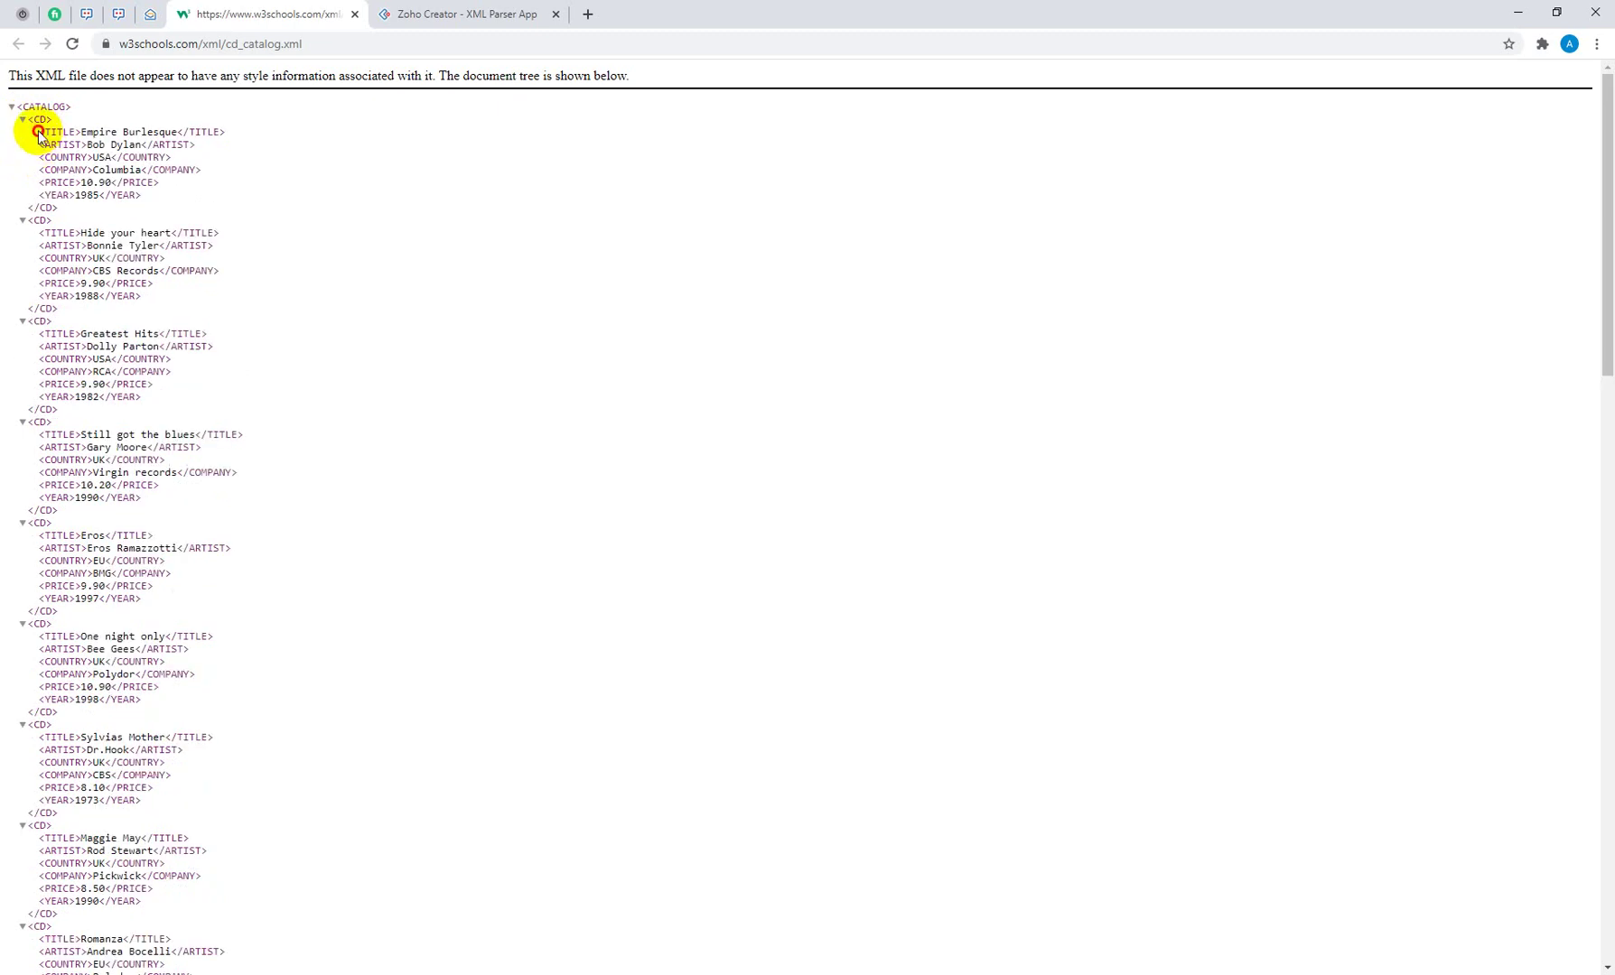
drag(39, 131, 163, 201)
click(172, 199)
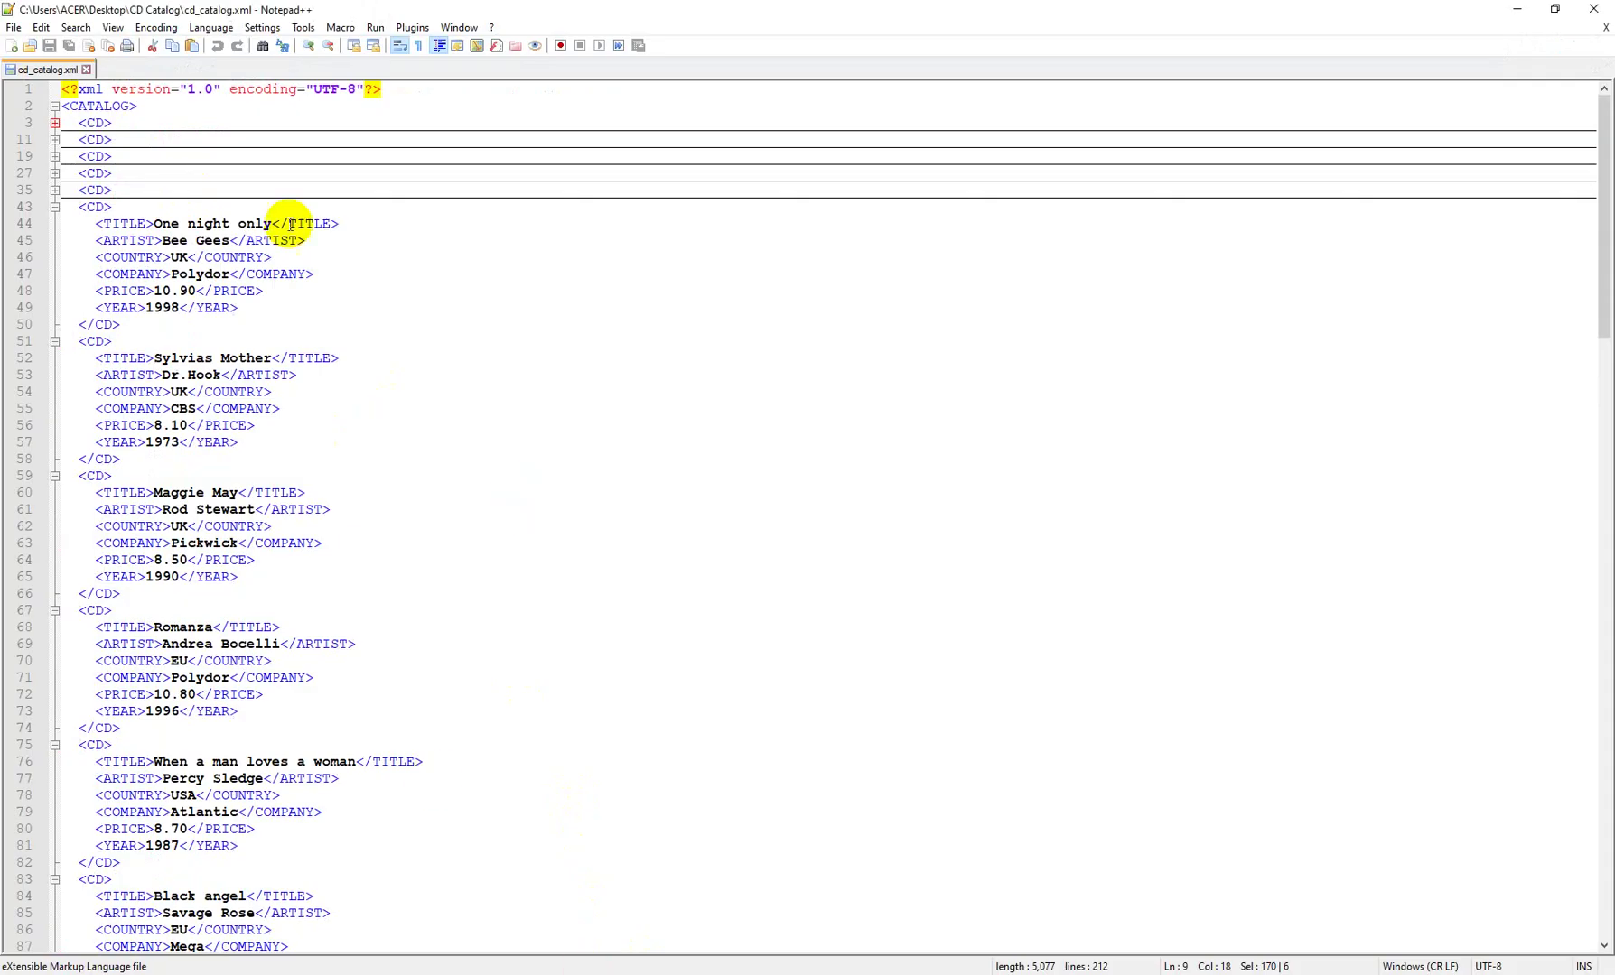
Unfold the Empire Burlesque CD entry in cd_catalog.xml and select its TITLE line.
click(54, 122)
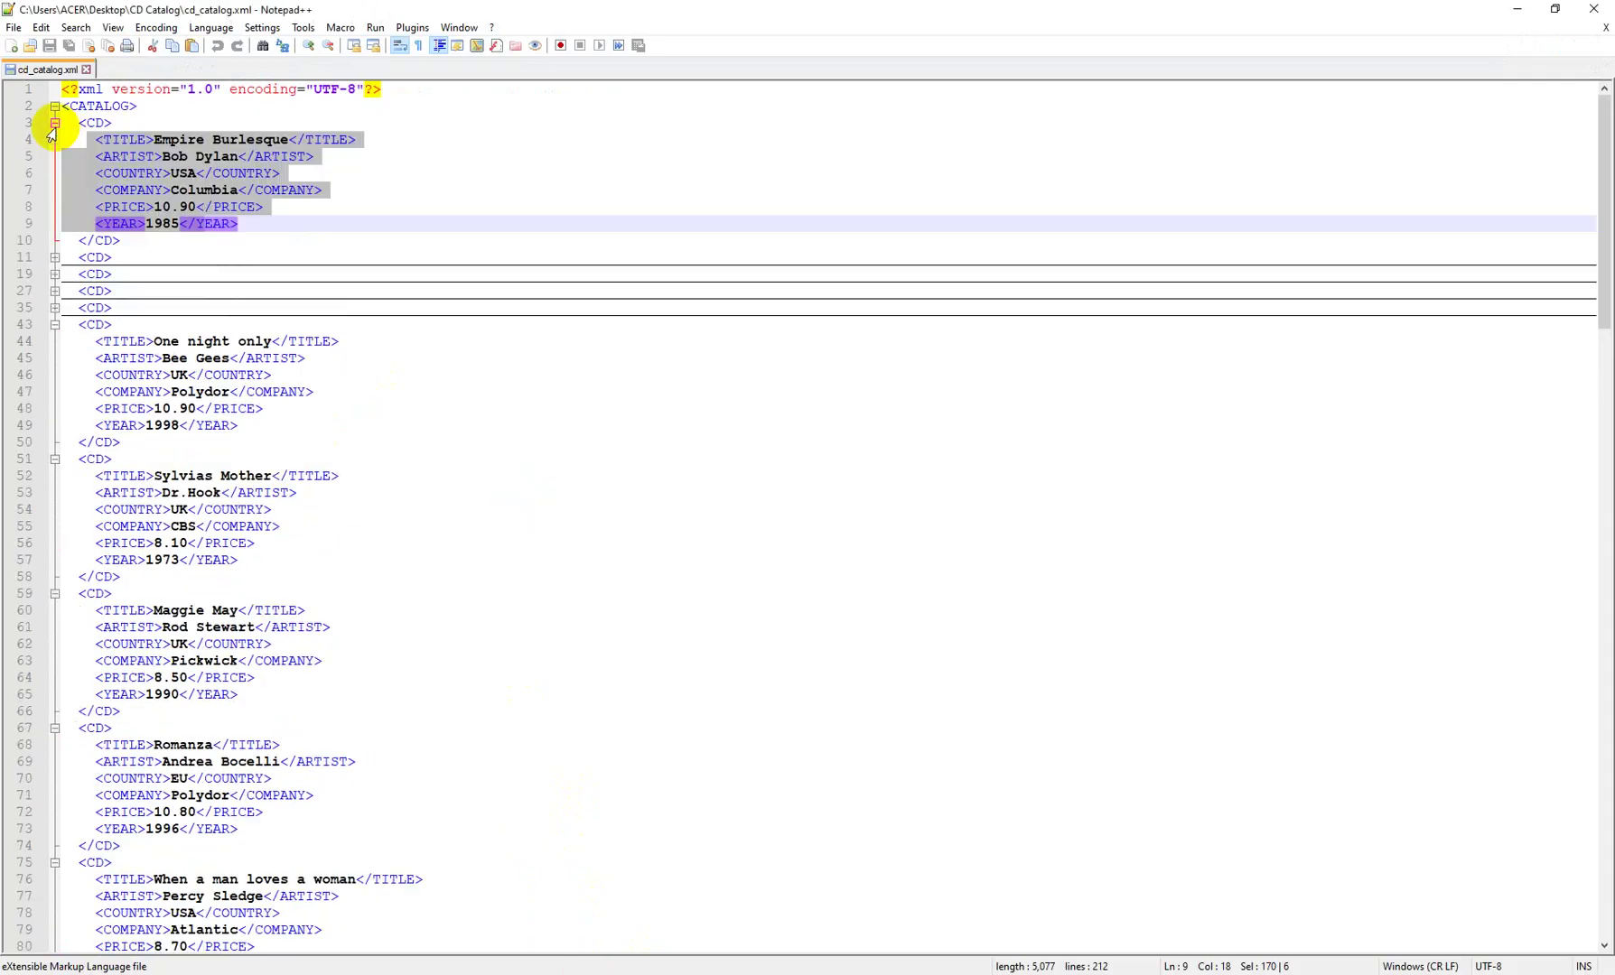
click(237, 223)
drag(99, 140, 356, 140)
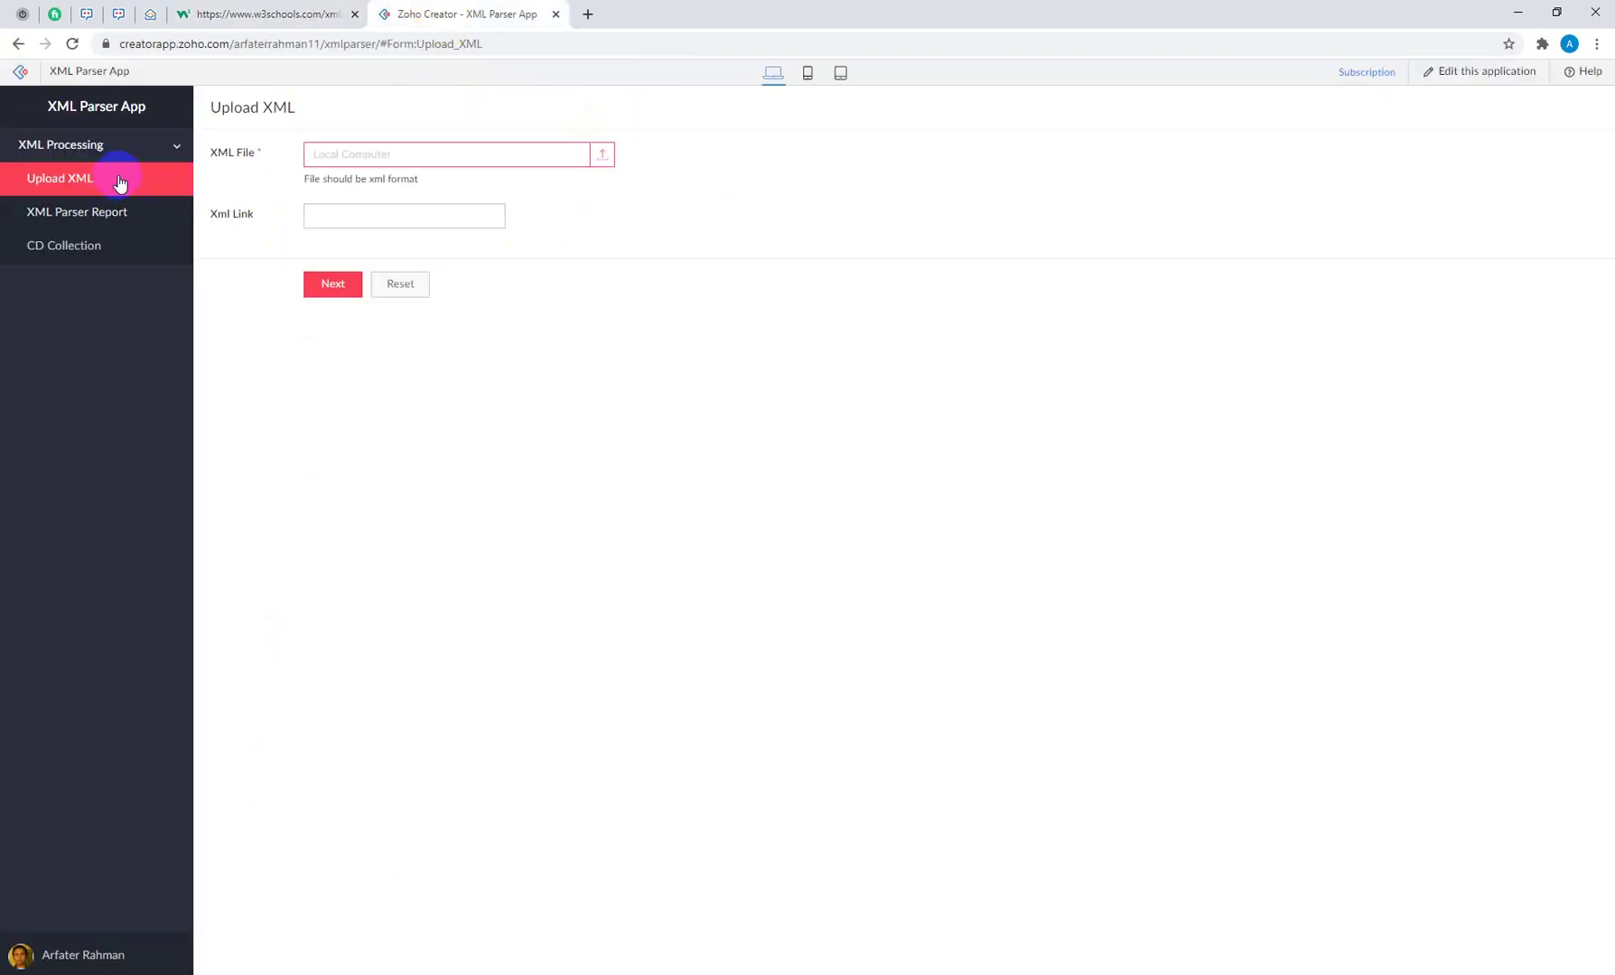
Upload cd_catalog.xml in the XML File field and submit it with Next.
click(418, 168)
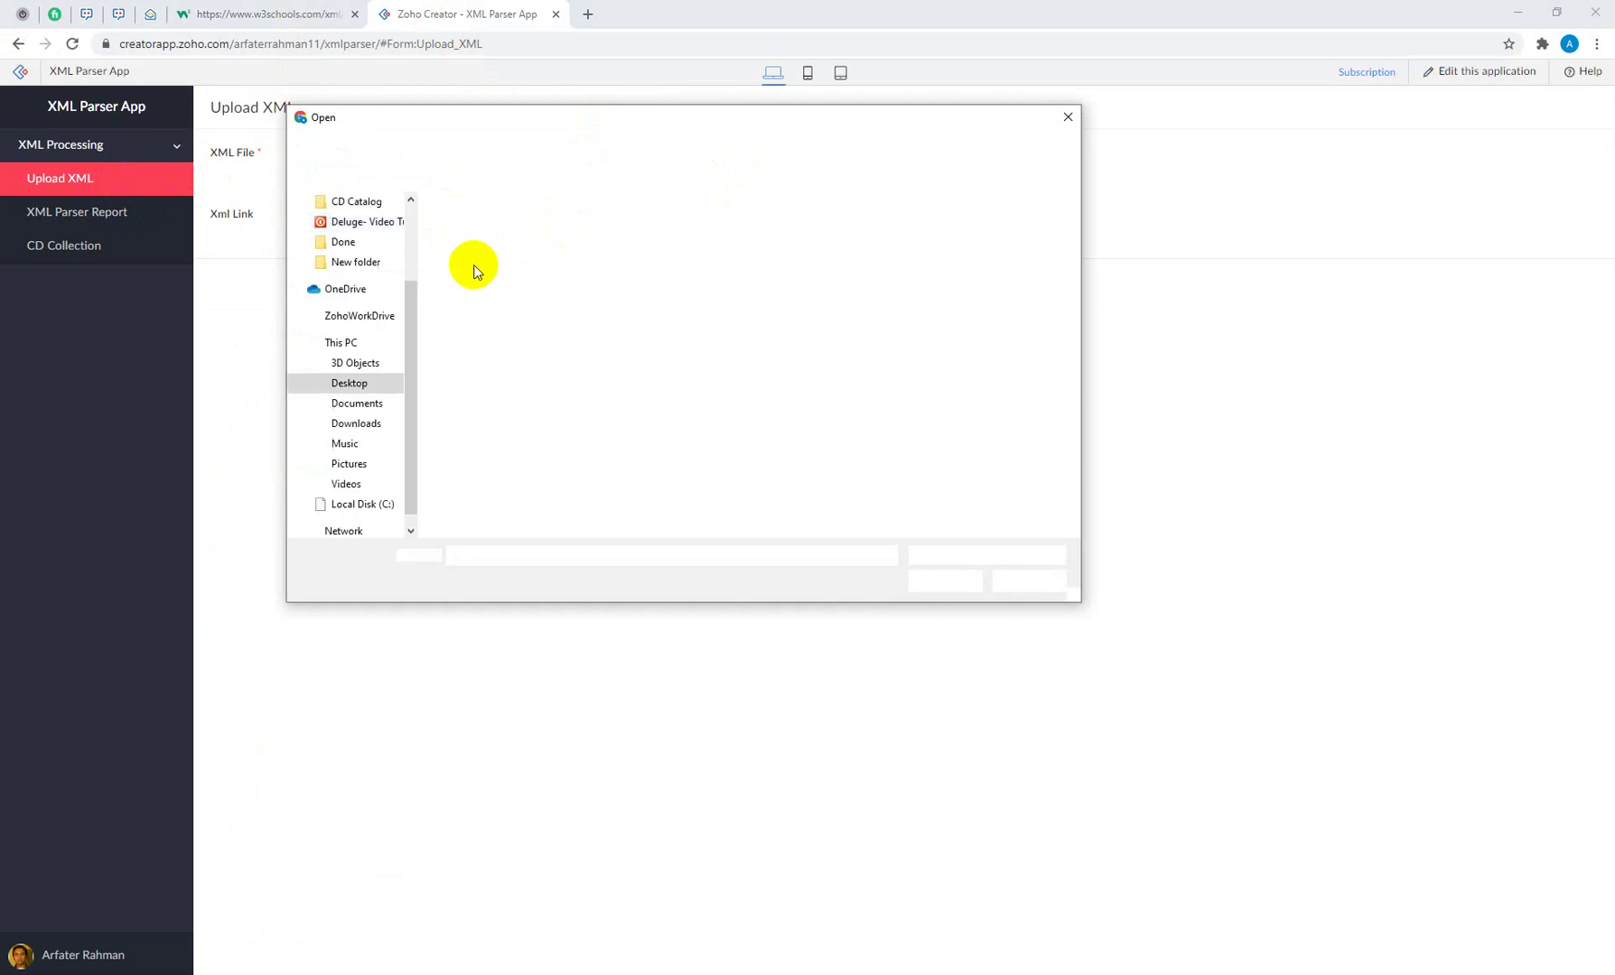
double_click(479, 226)
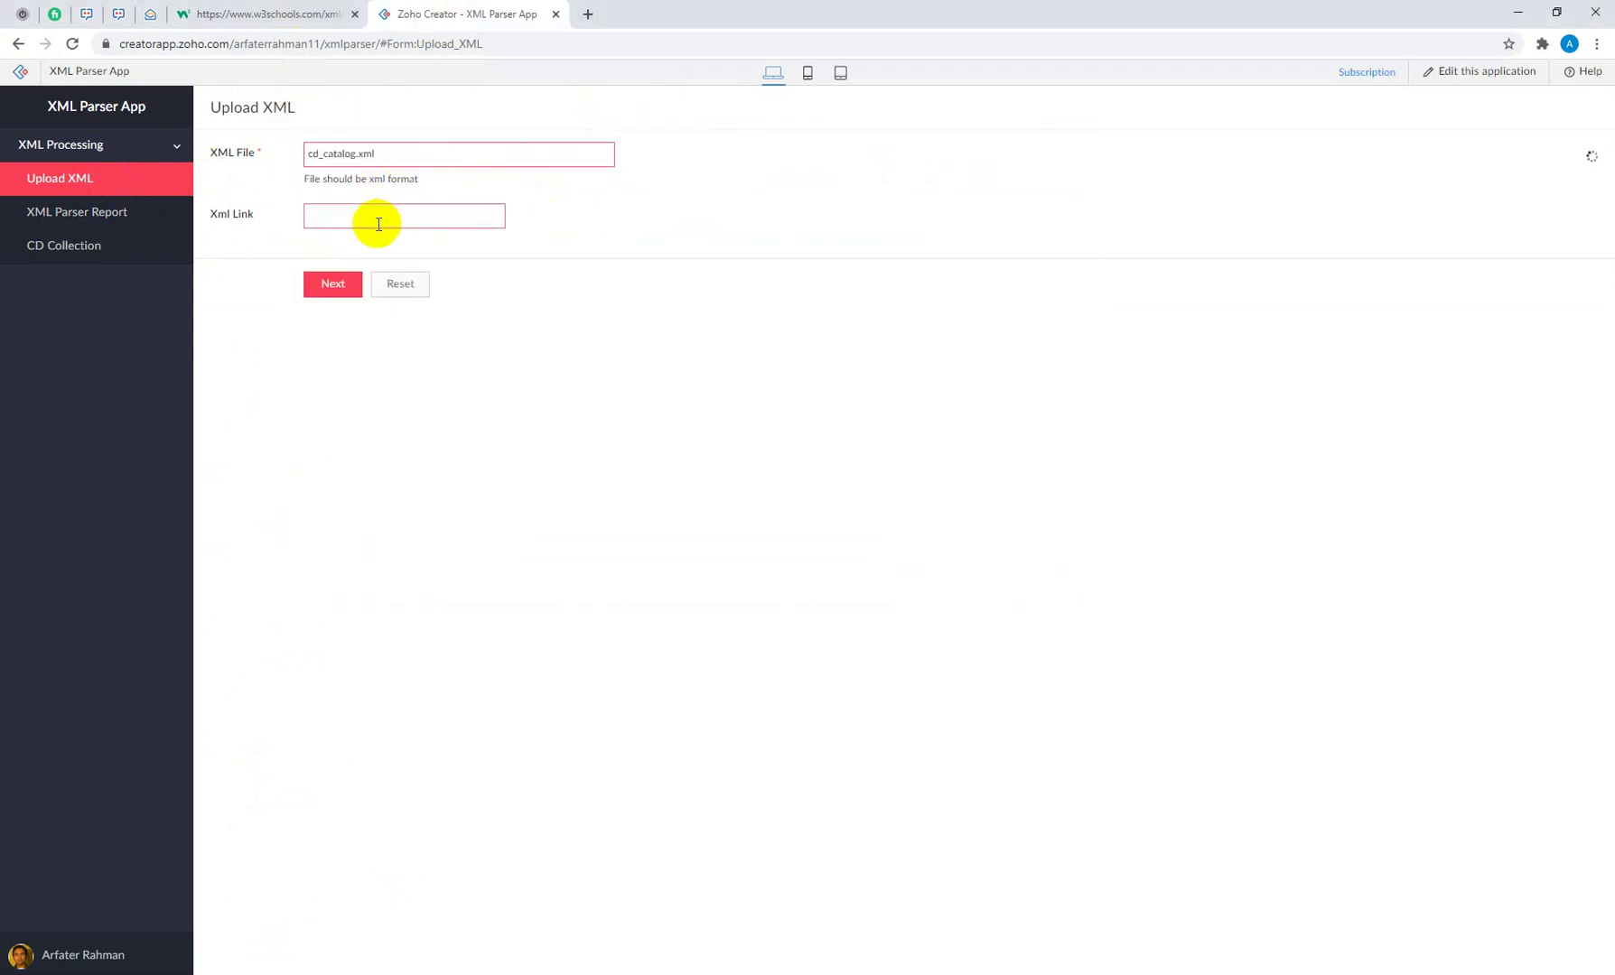
click(325, 289)
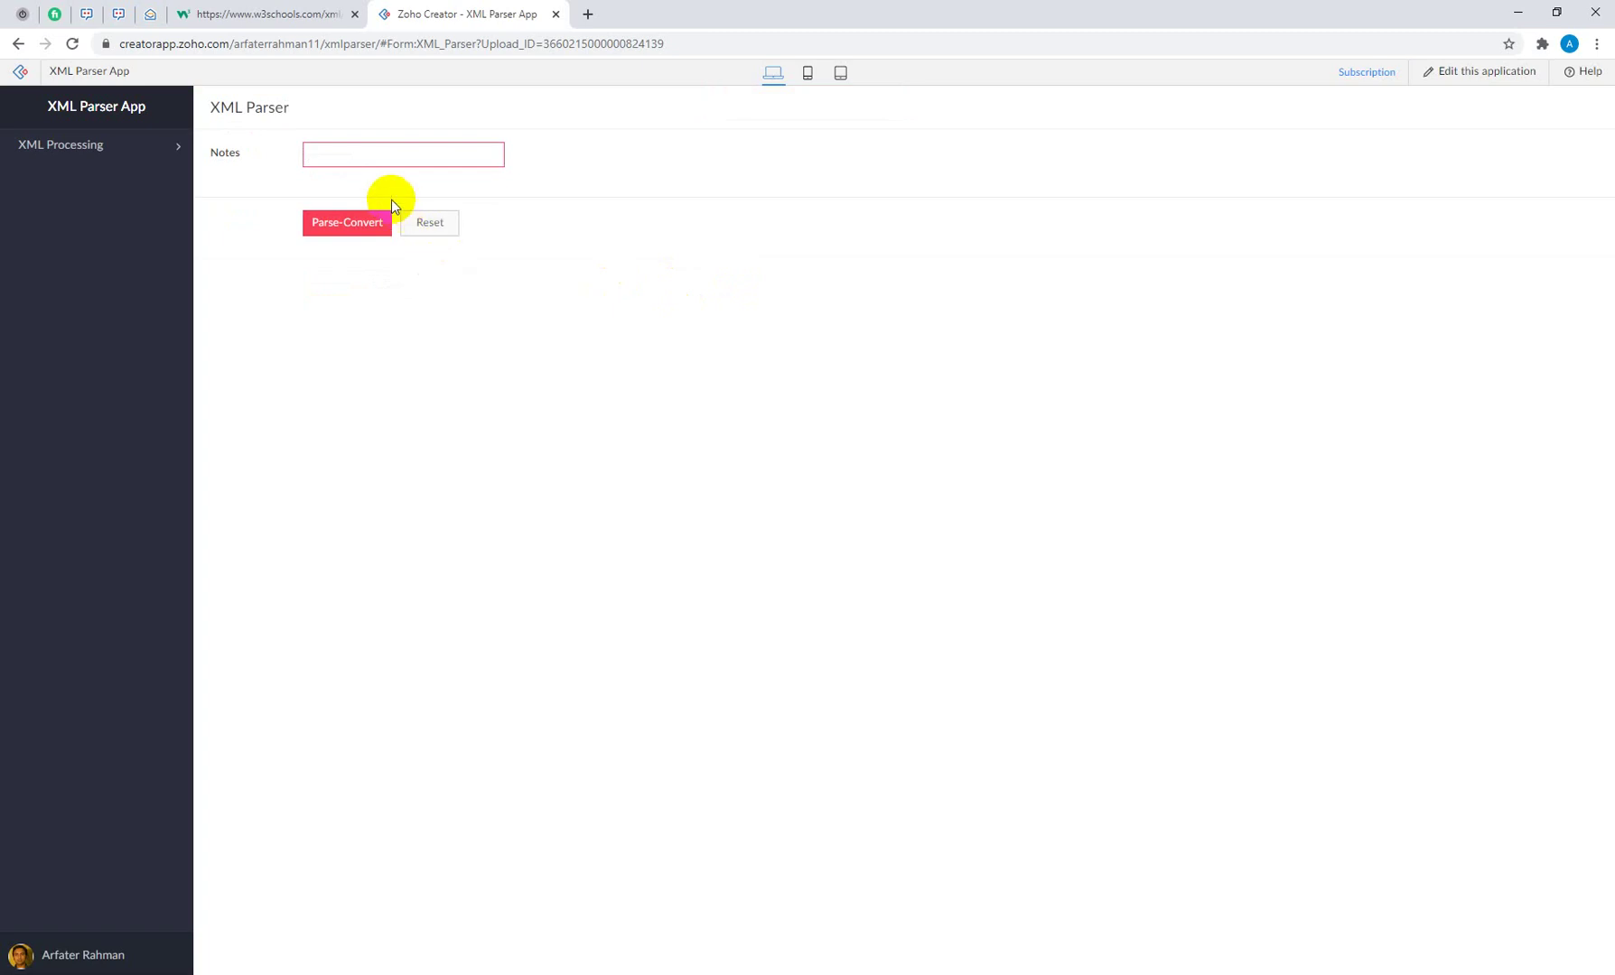
text(Testing)
Run Parse-Convert on the uploaded XML with the note 'Testing'.
click(346, 228)
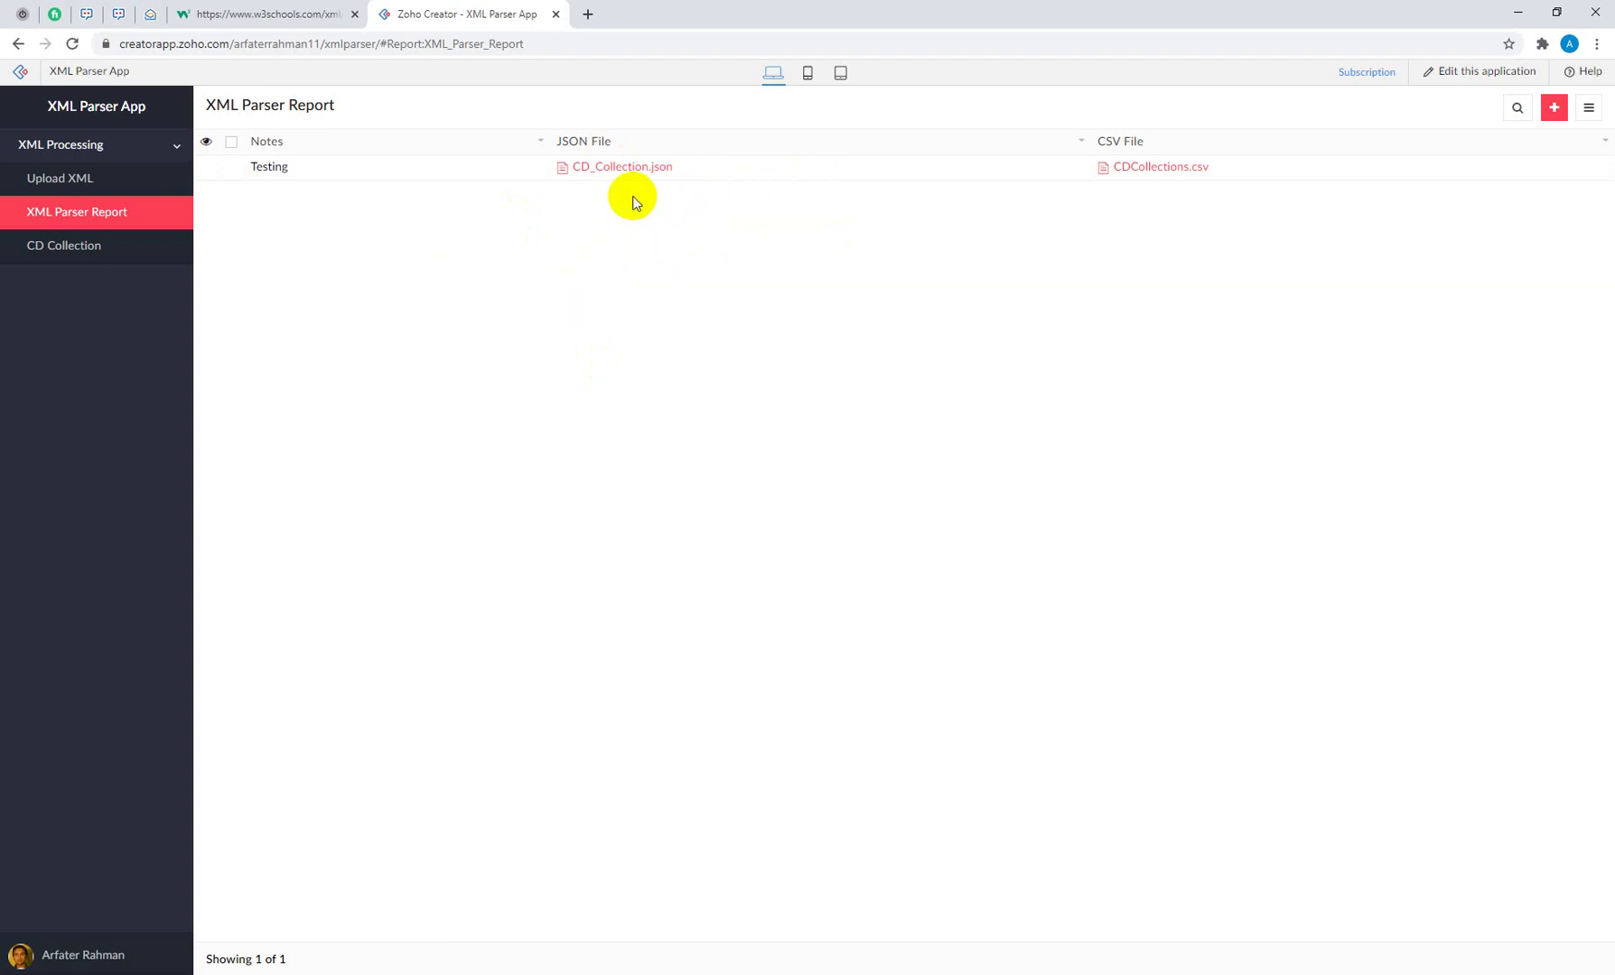
Download CD_Collection.json and CDCollections.csv, then open the JSON file.
click(691, 182)
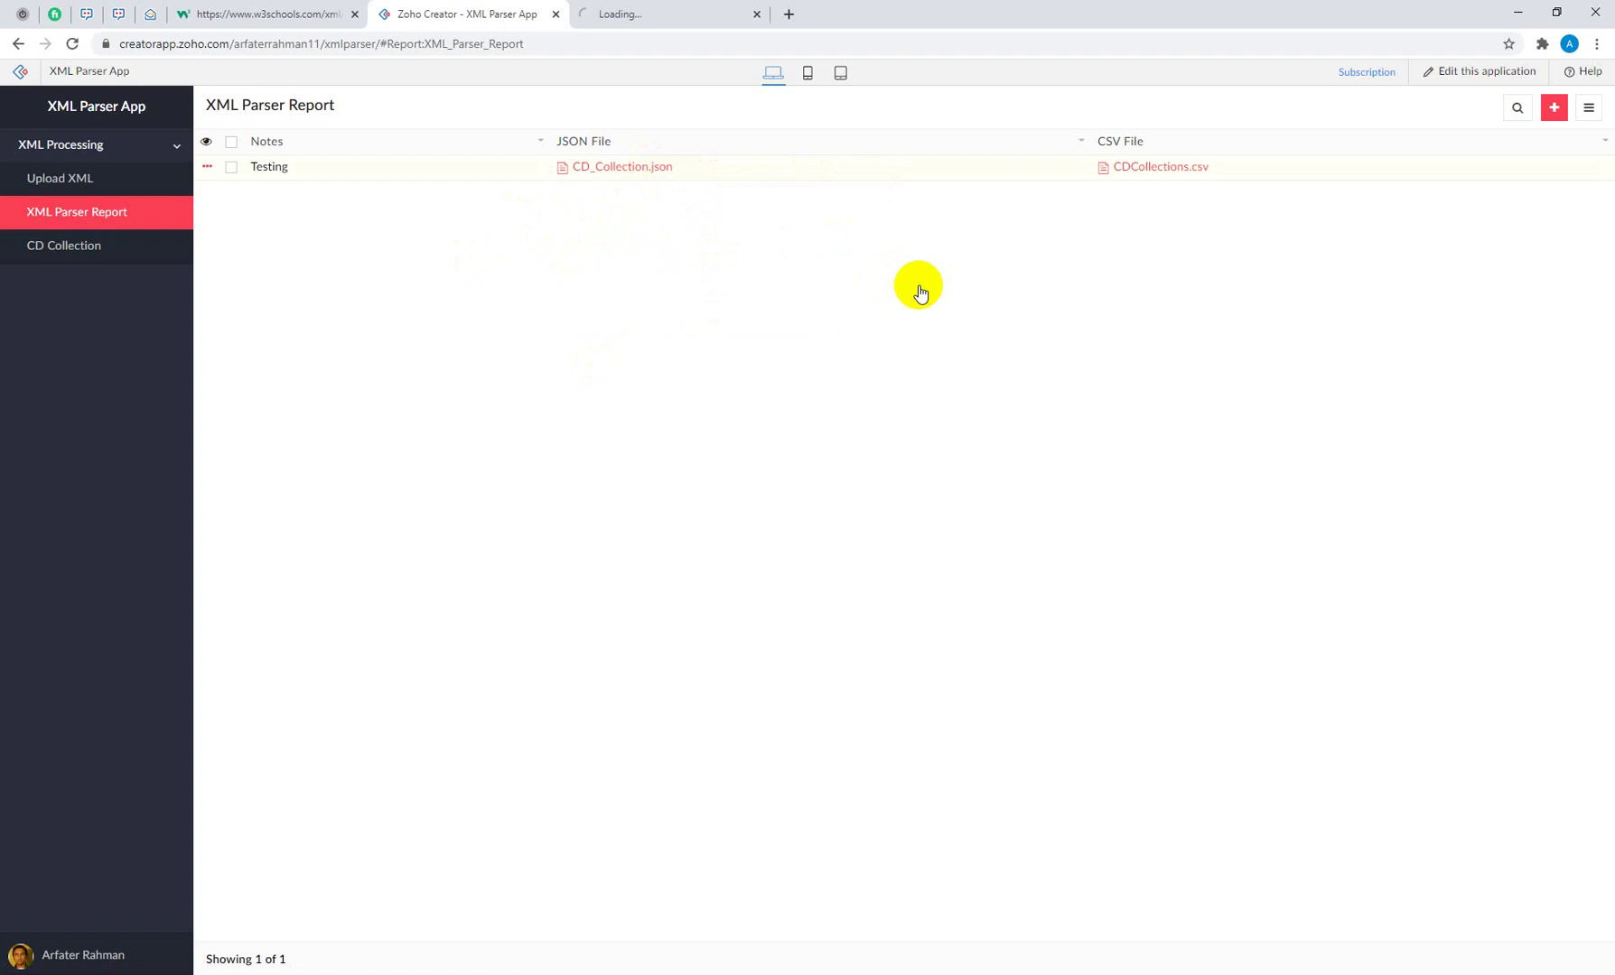
right_click(1169, 169)
click(1015, 552)
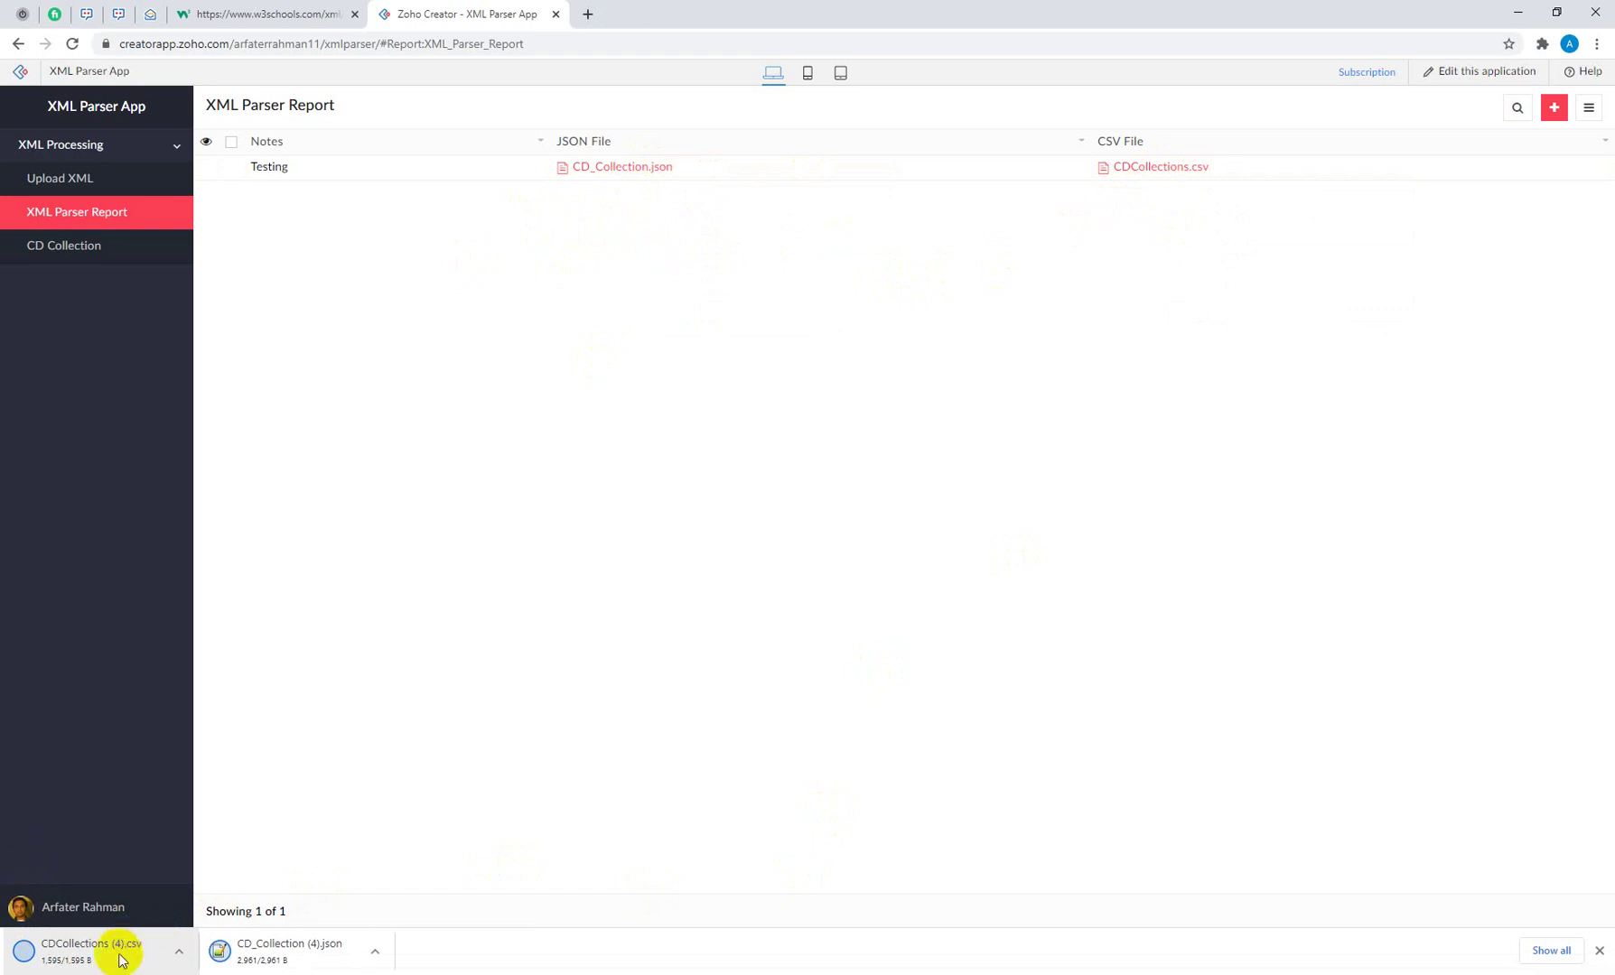
click(280, 956)
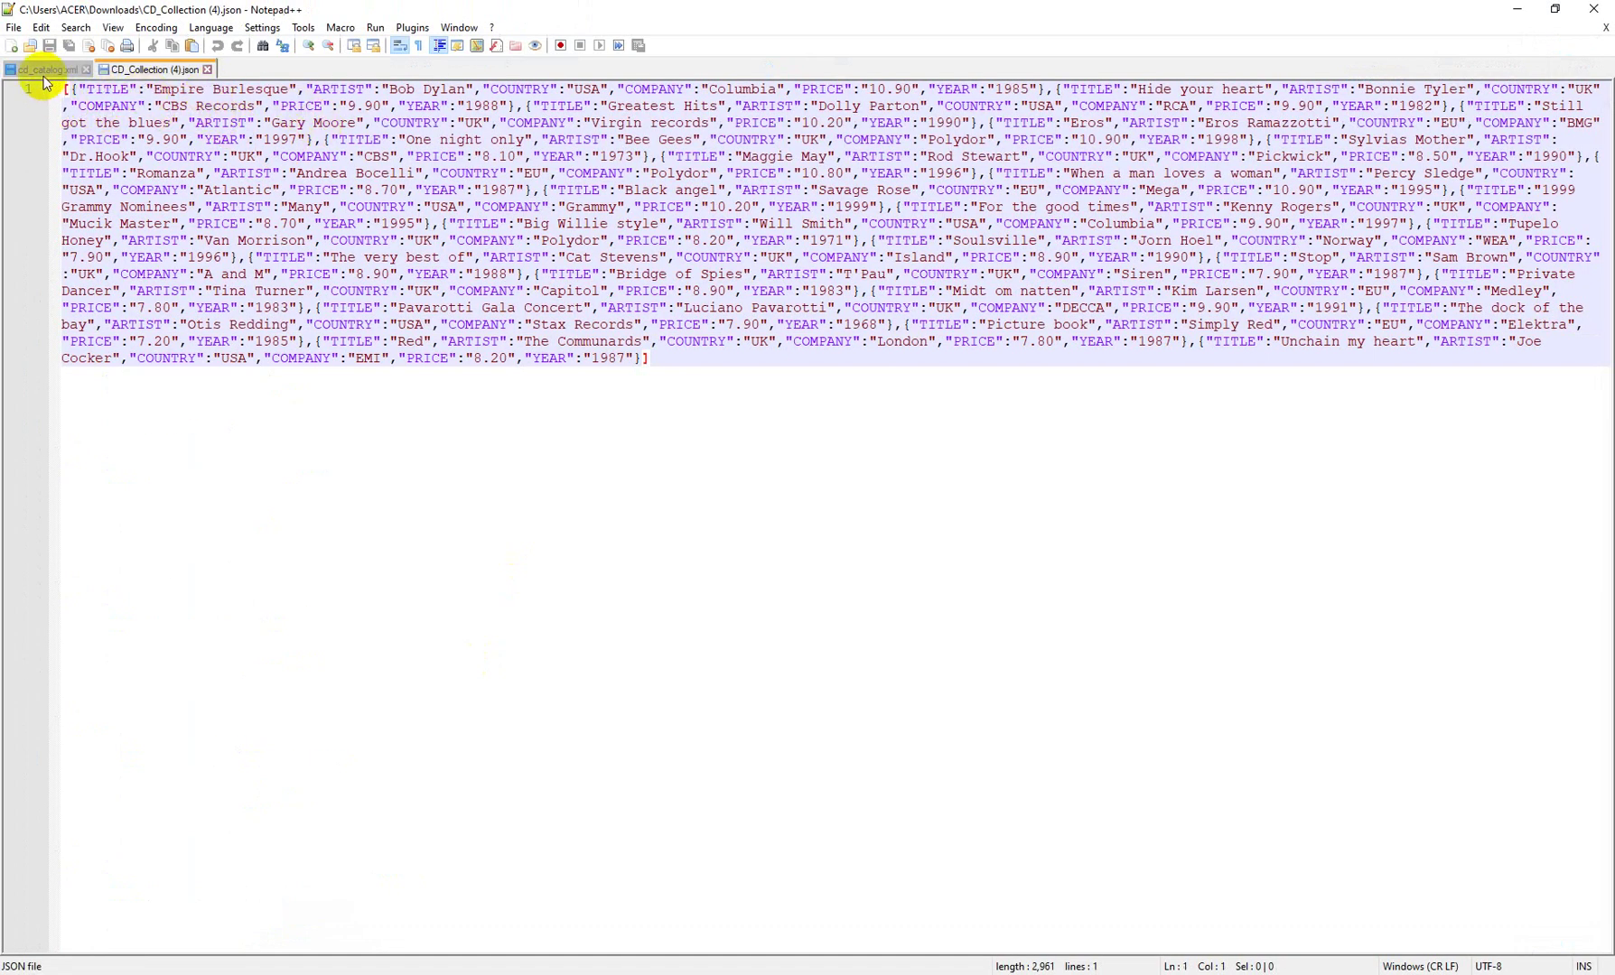
Review the CD records in CD_Collection (4).json in Notepad++, selecting the JSON text.
click(38, 70)
click(120, 69)
drag(72, 89, 649, 358)
click(667, 357)
Open CDCollections (4).csv in Excel and select the CD table A1:F29.
key(alt+Tab)
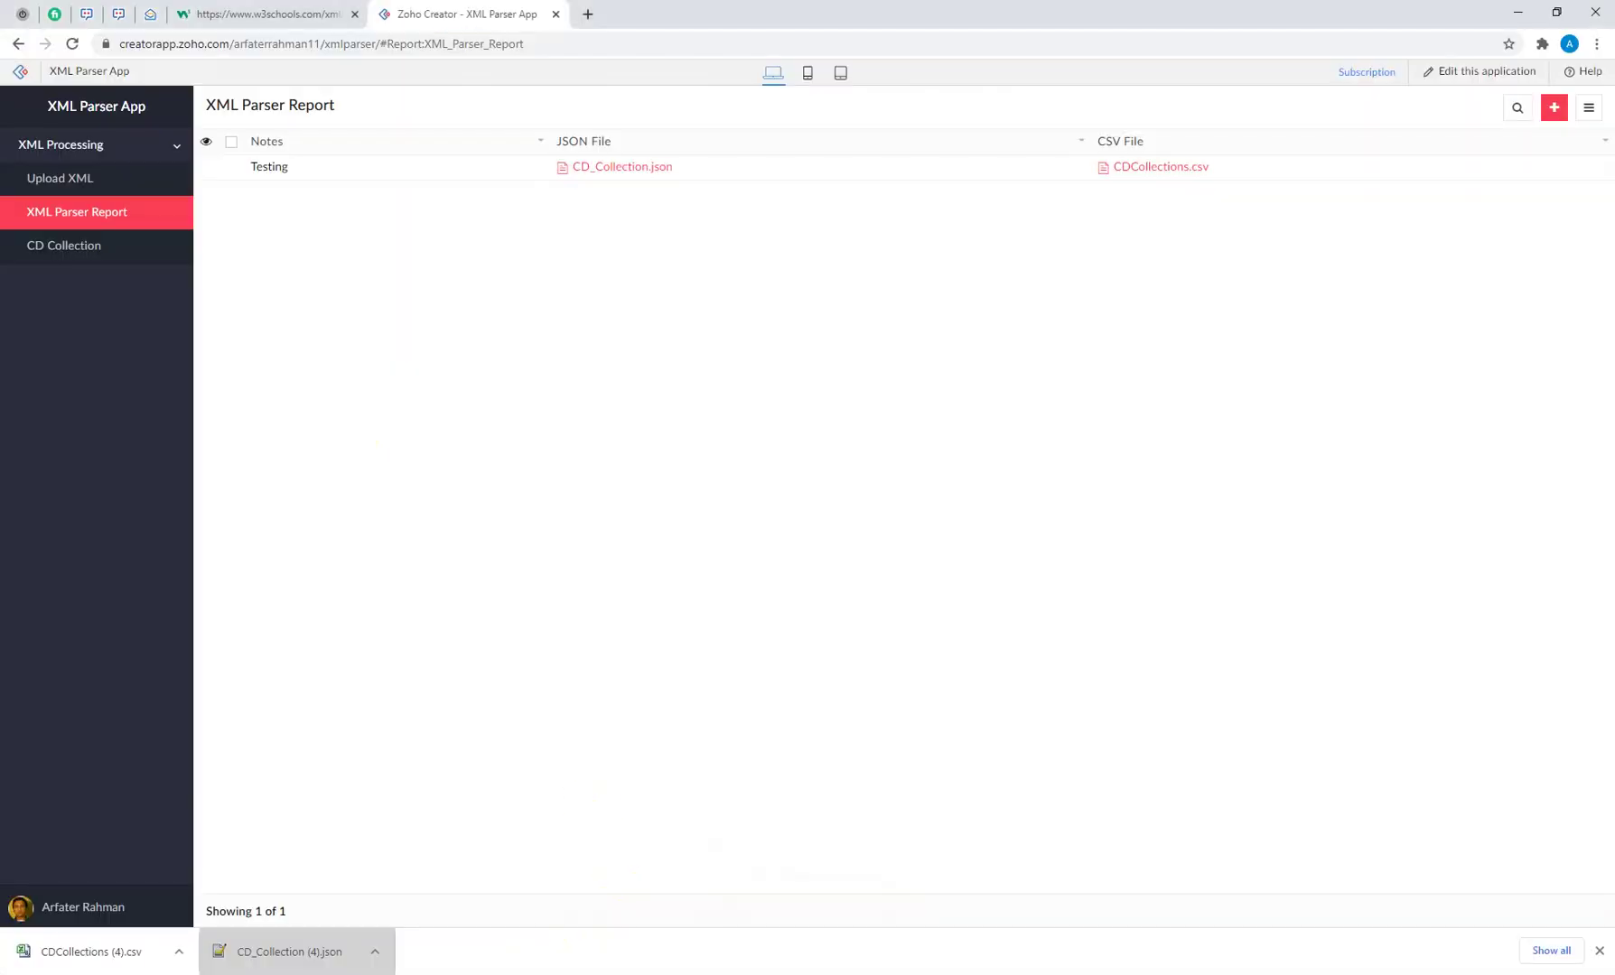
click(108, 954)
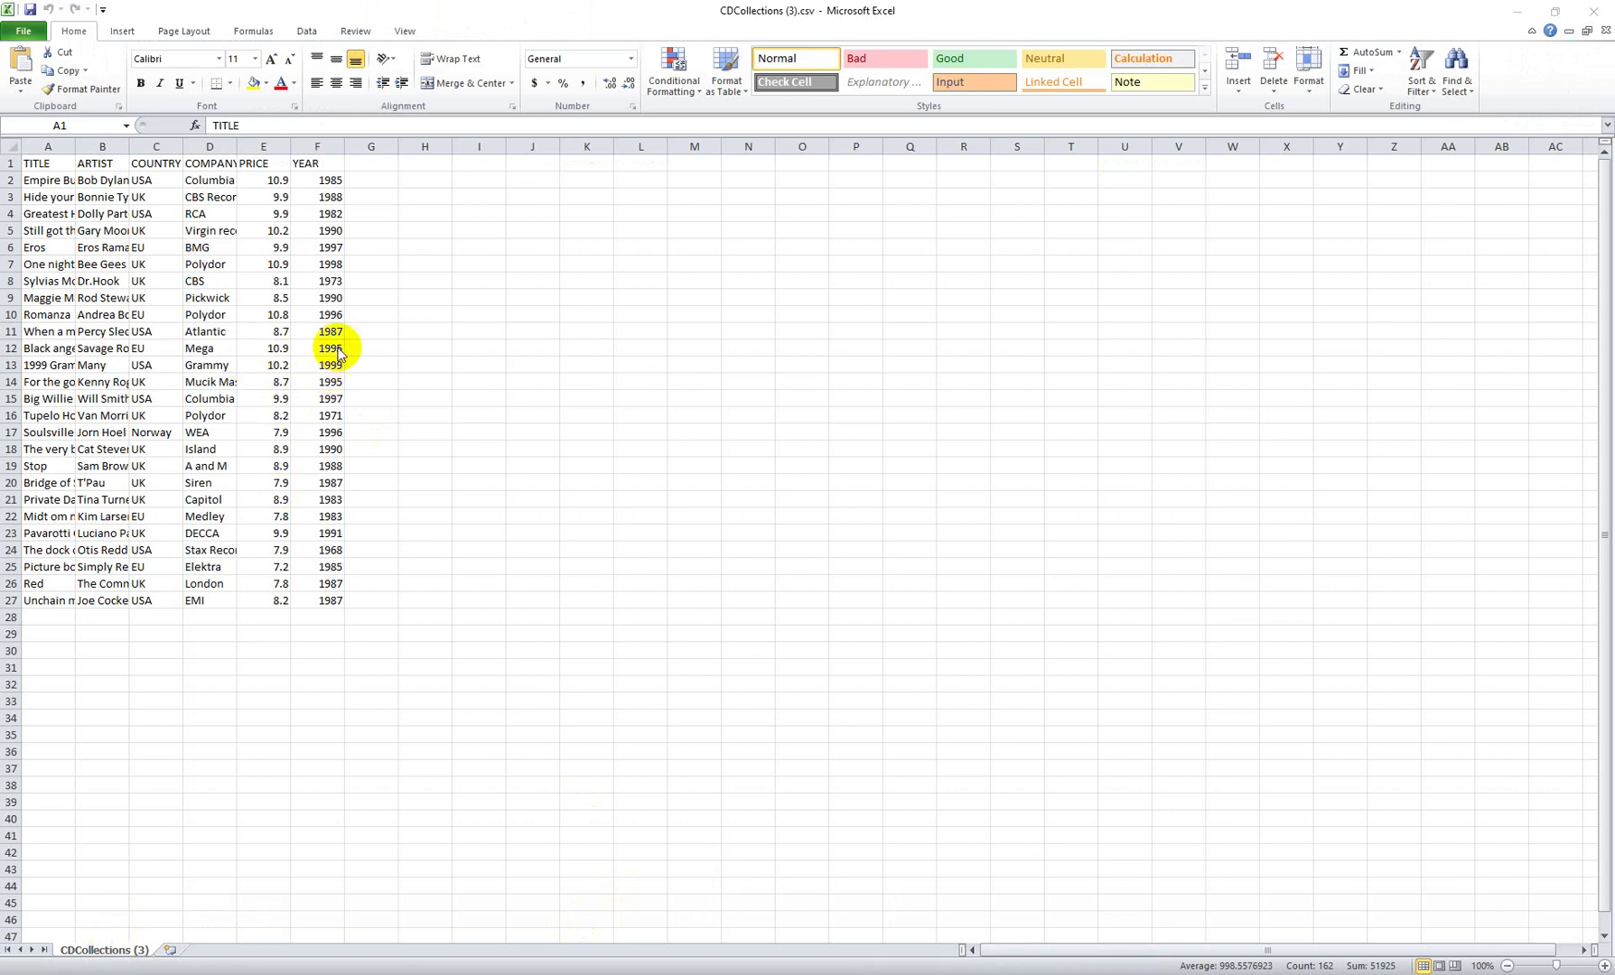
click(178, 235)
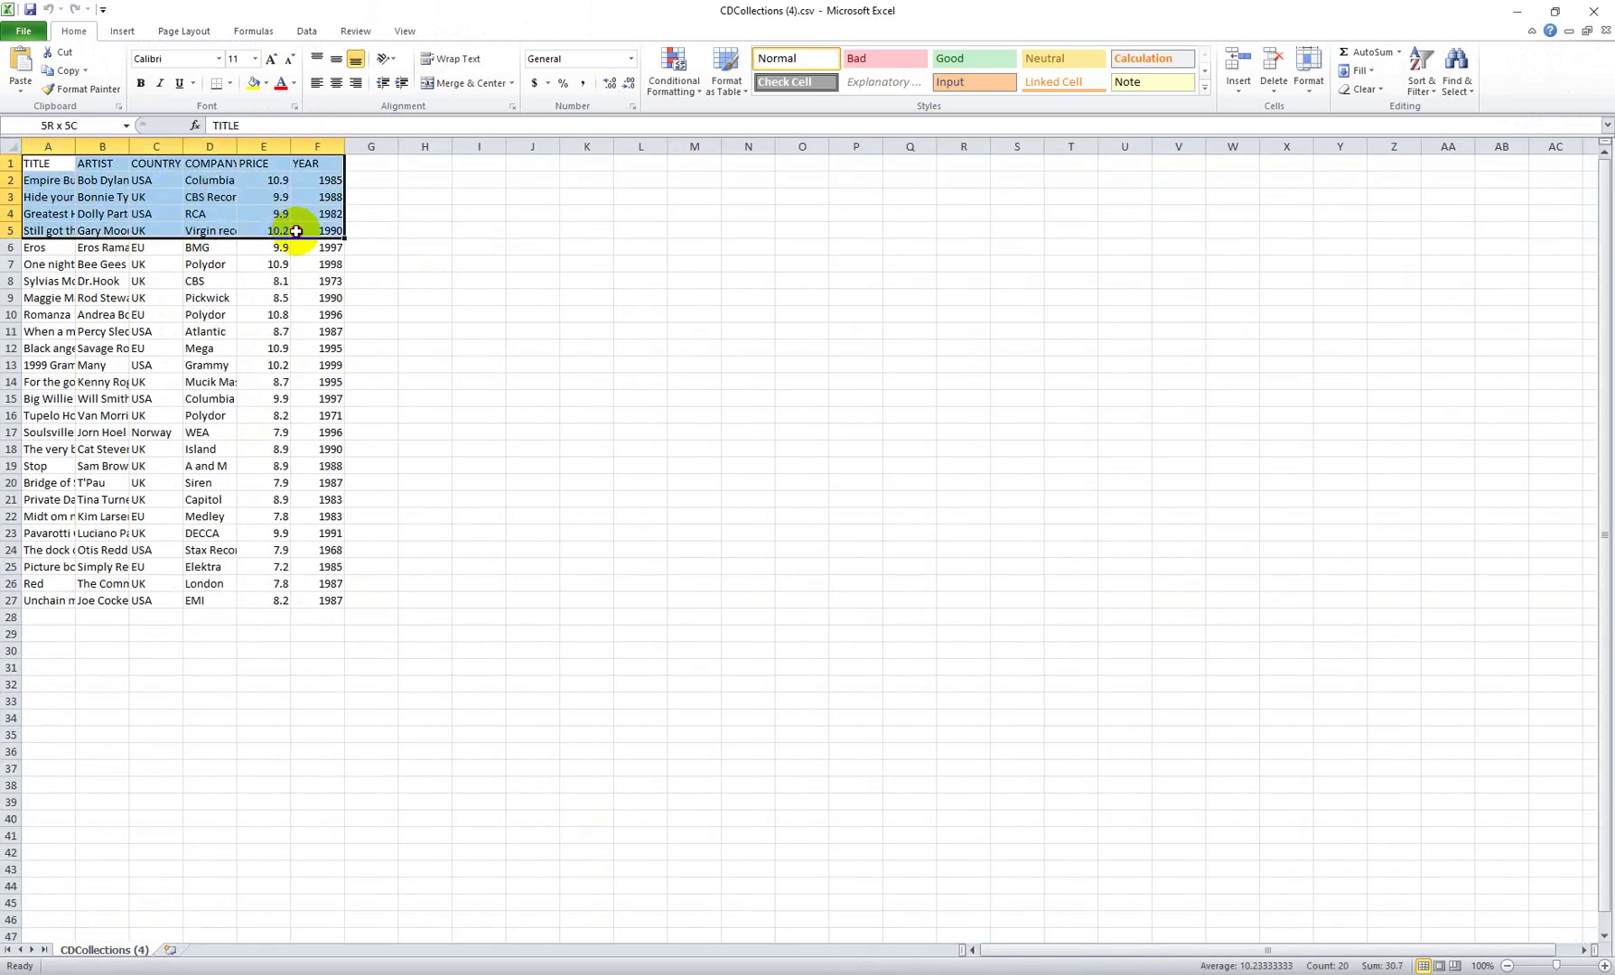
drag(296, 230, 318, 634)
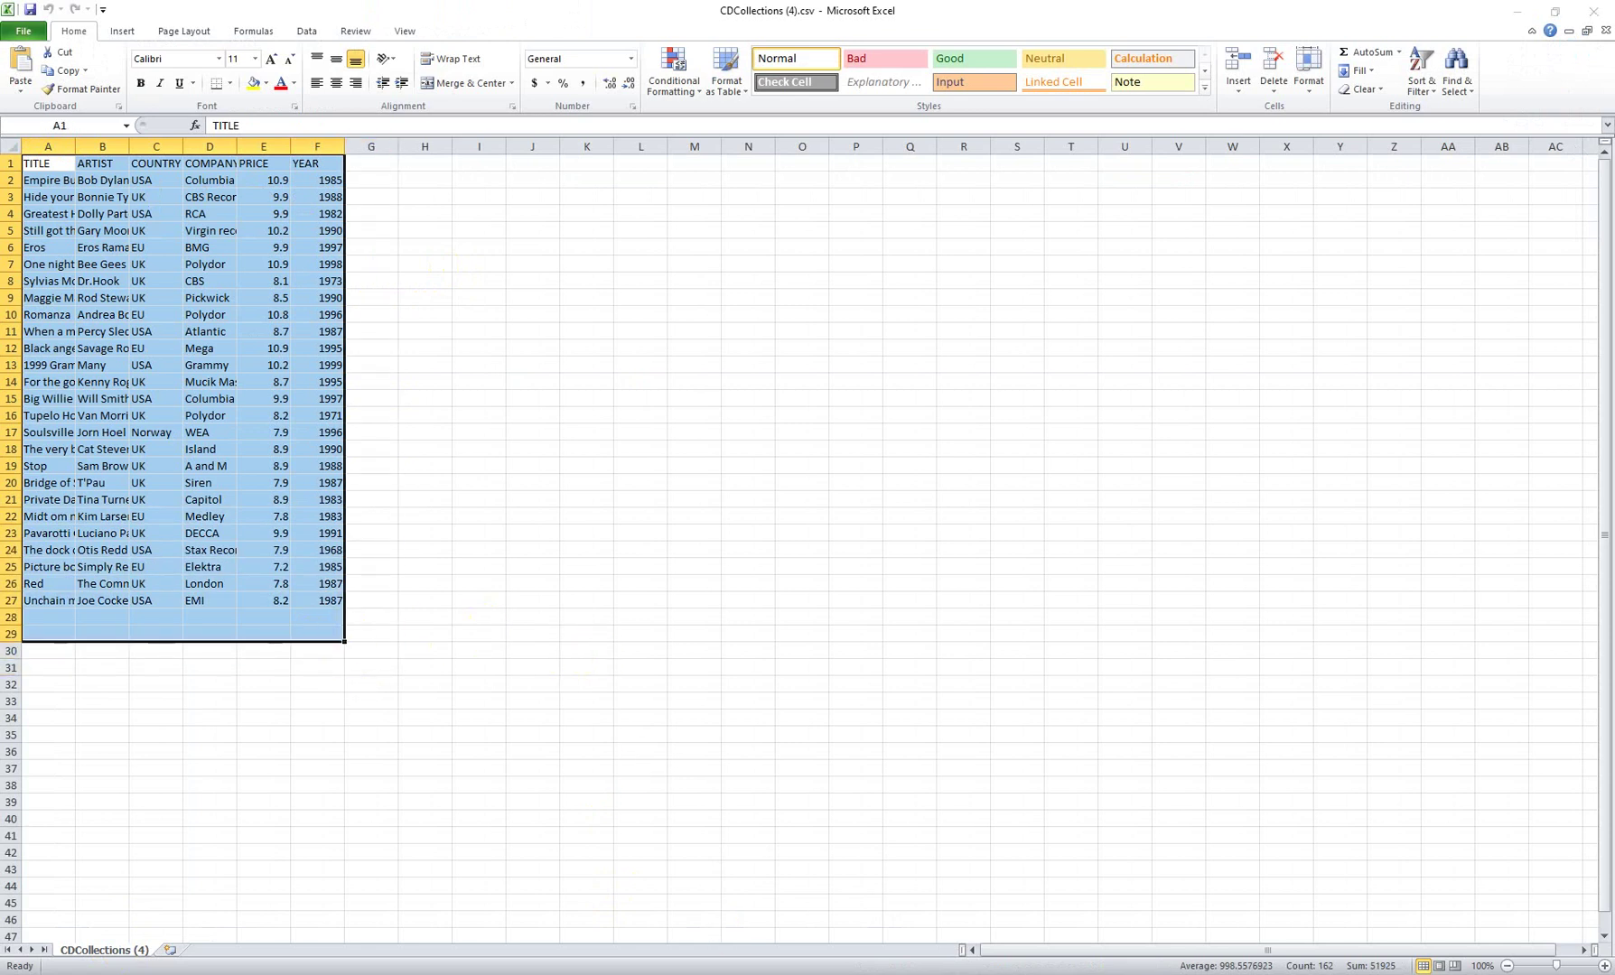
key(alt+Tab)
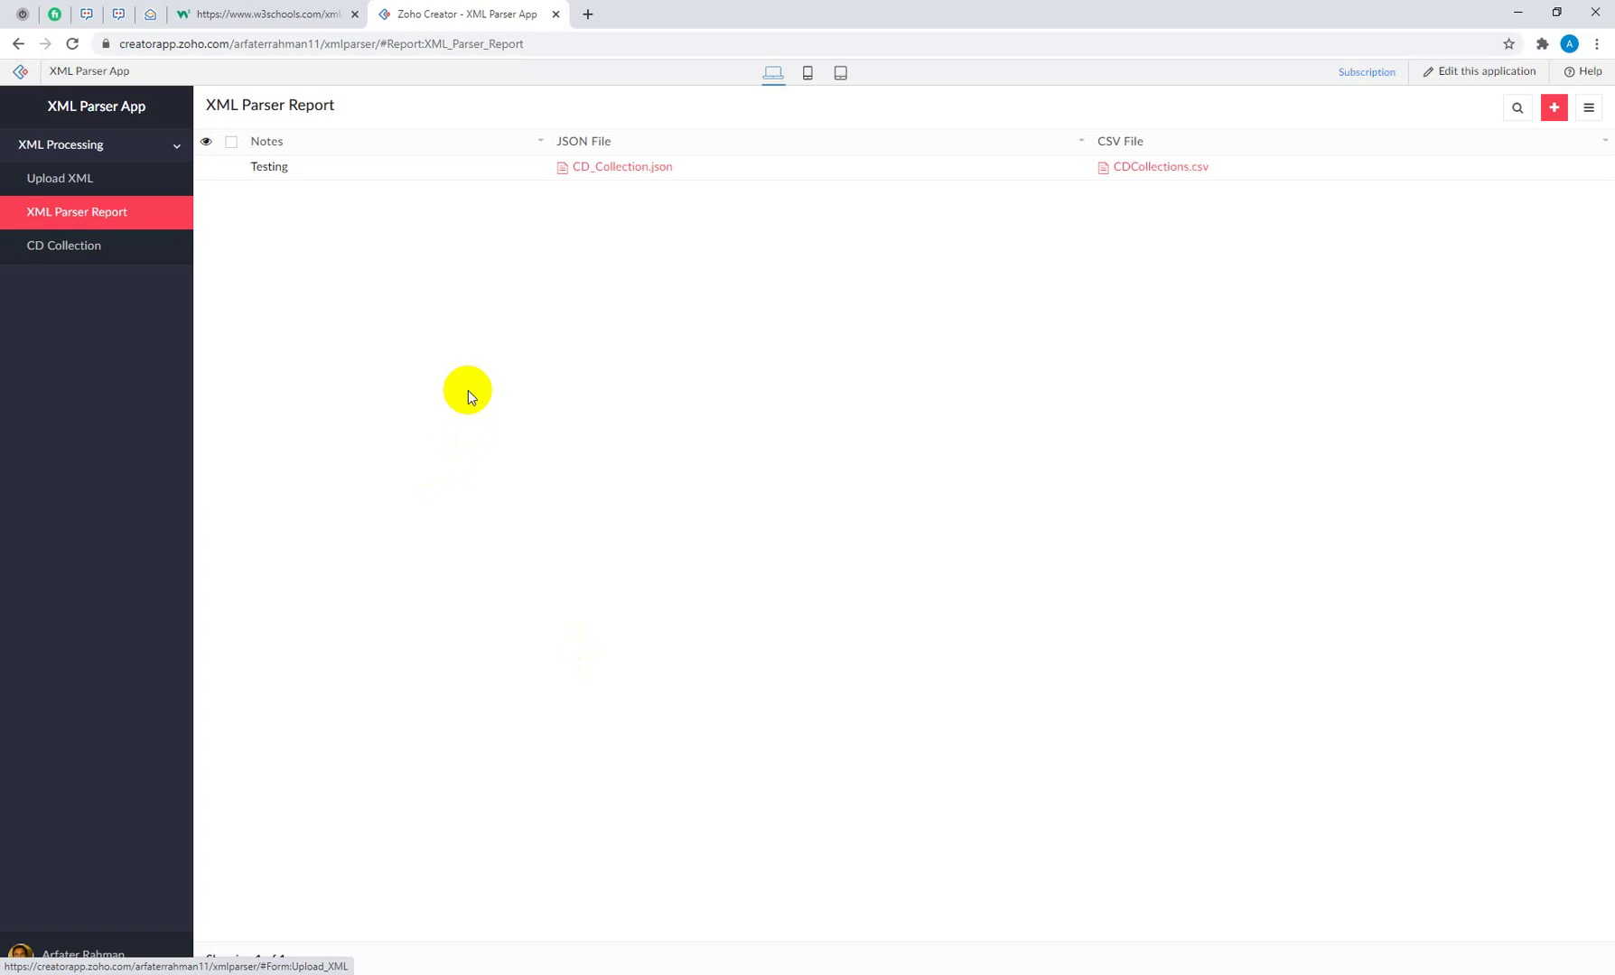
Check that the CD Collection table lists all 26 parsed CD records, then return to Upload XML.
click(83, 245)
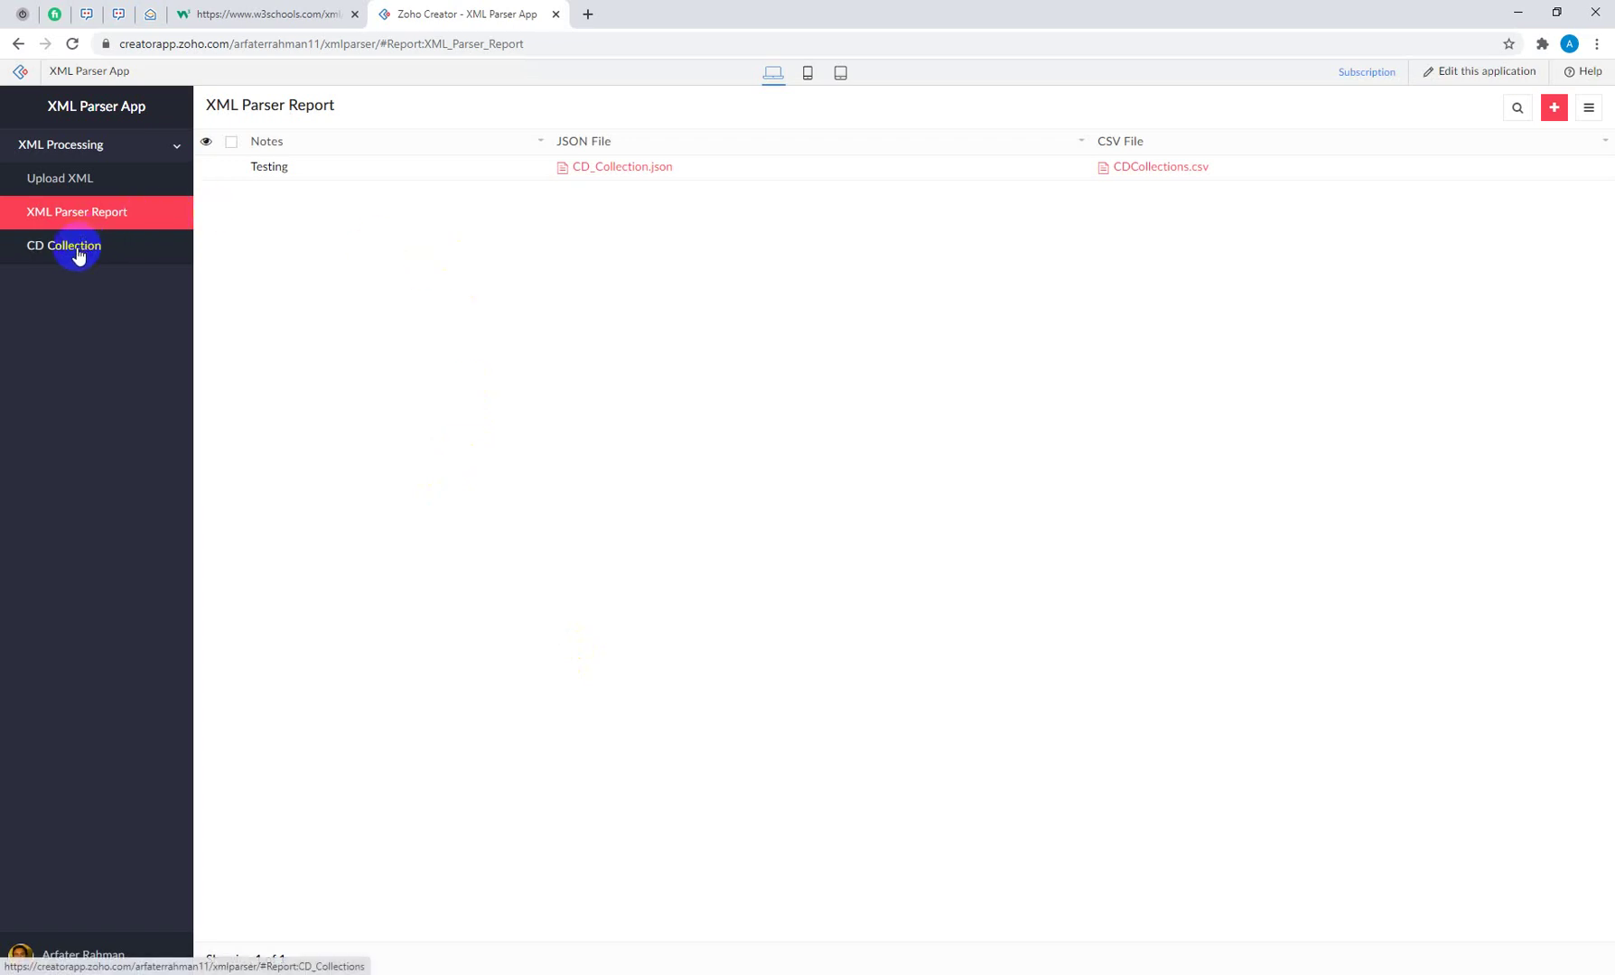
click(77, 252)
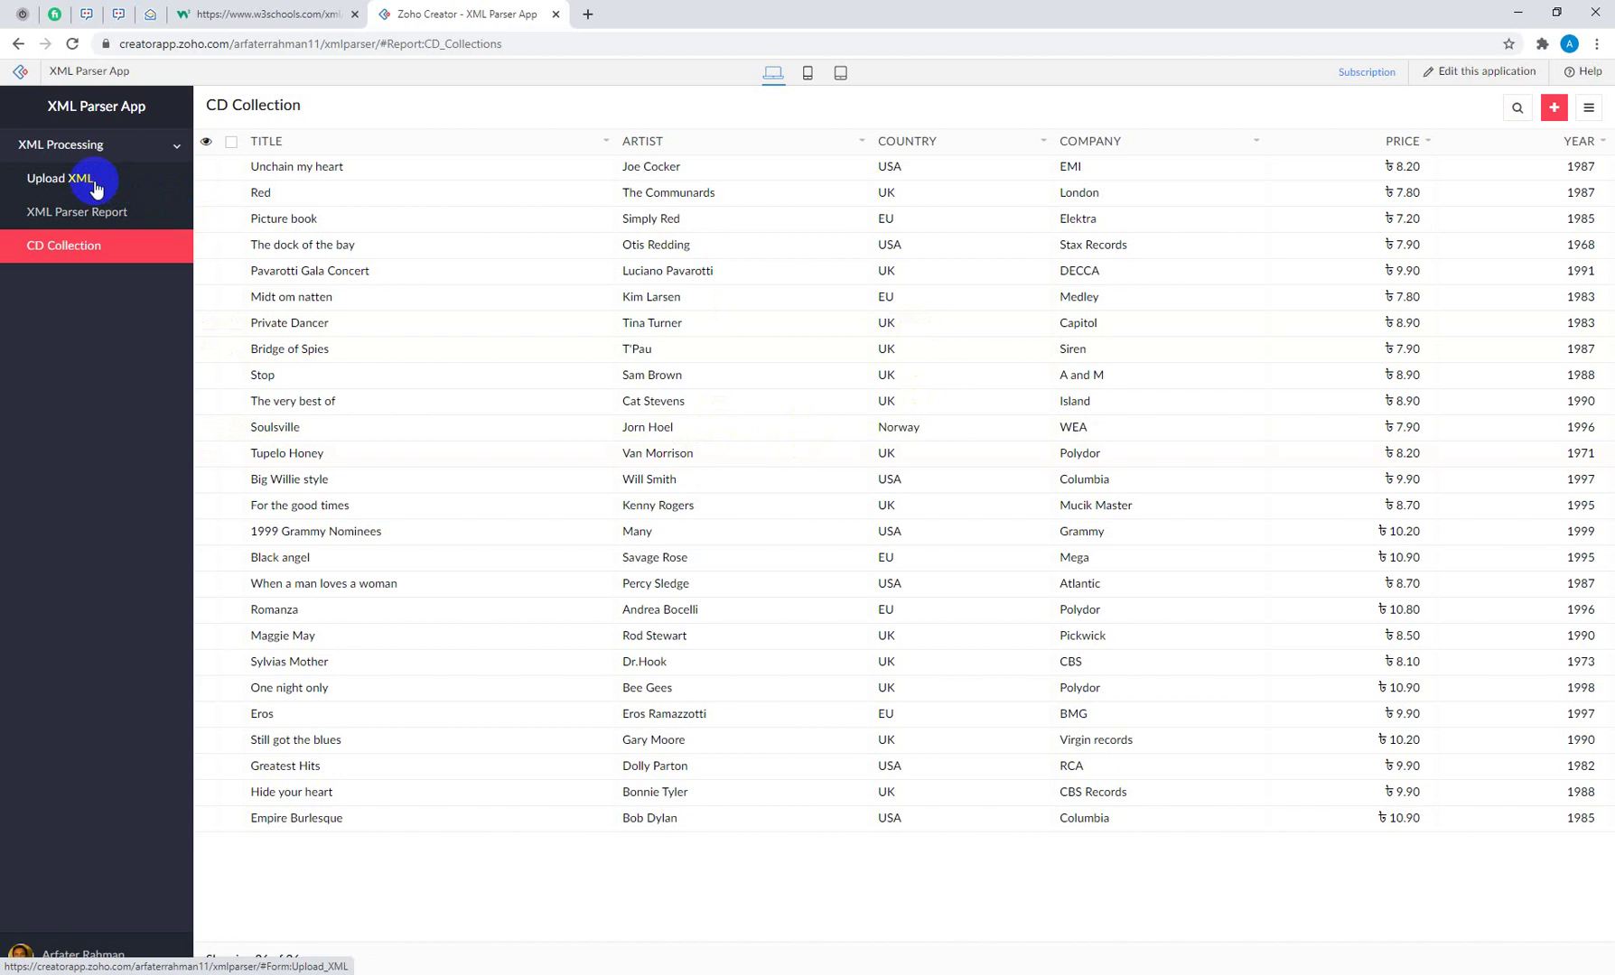
click(95, 188)
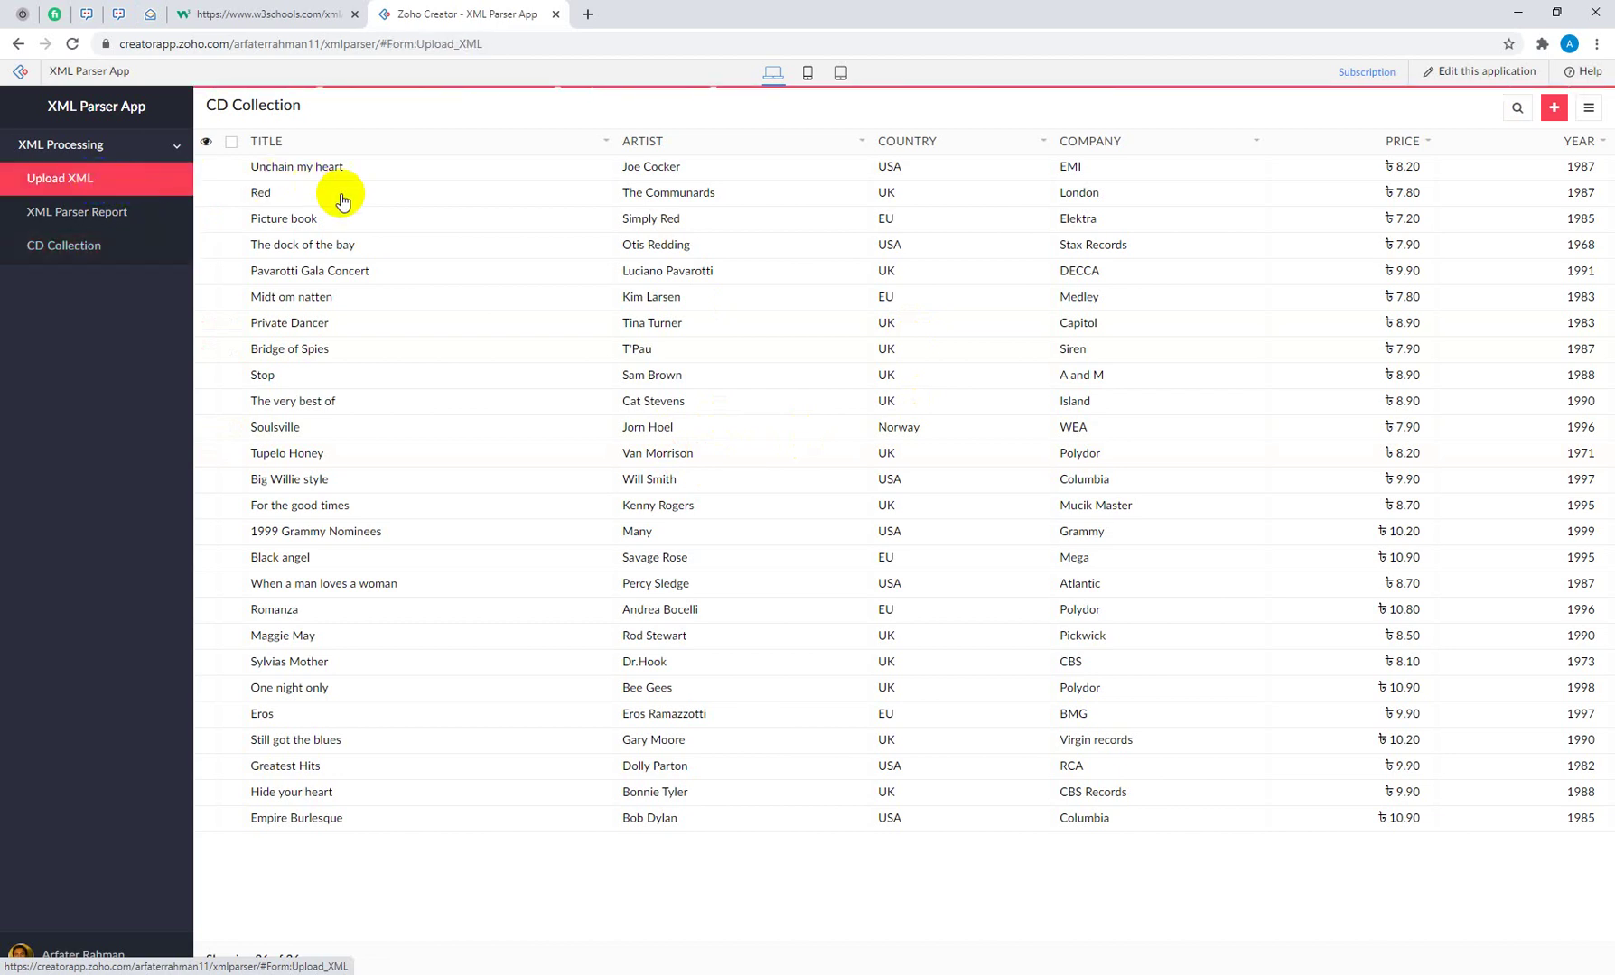